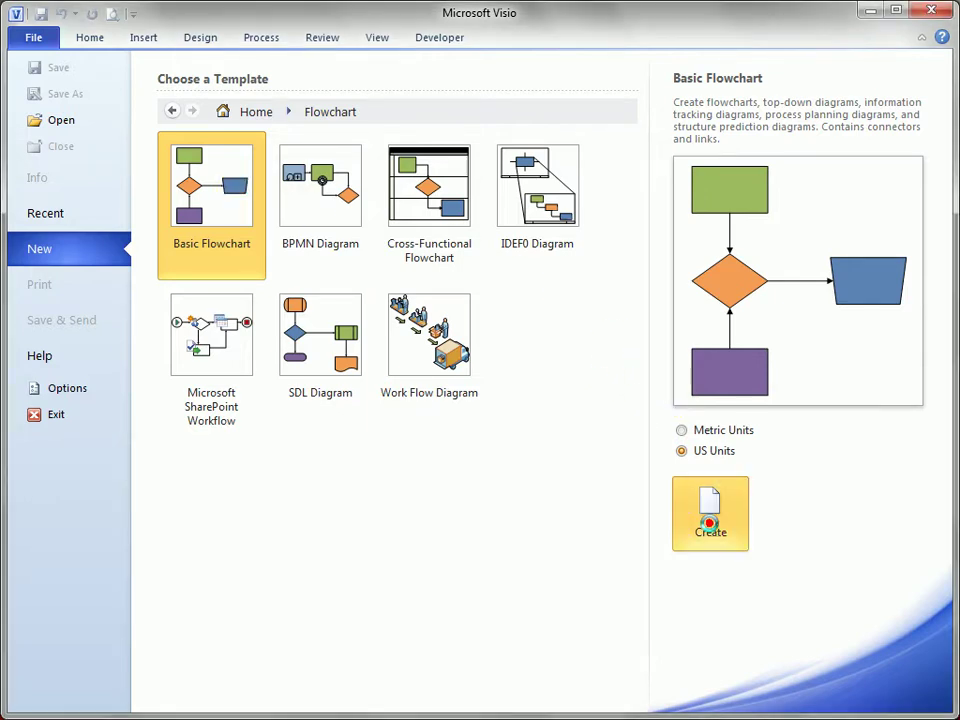
Step: Create a Basic Flowchart drawing in US units and turn off the page rulers
click(708, 515)
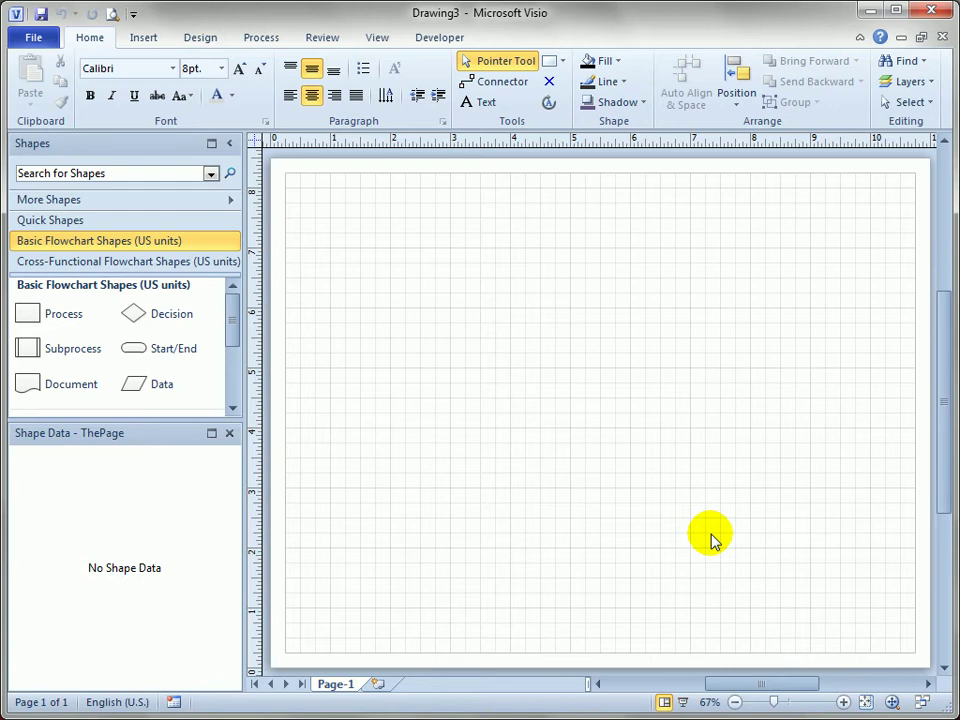
click(384, 37)
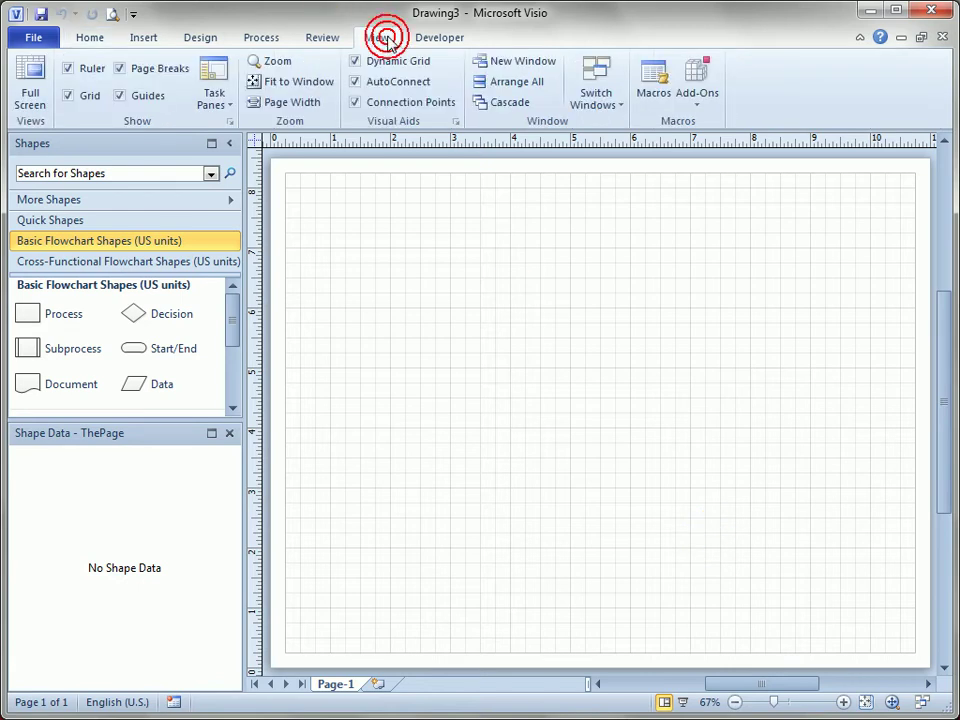
click(92, 70)
click(84, 37)
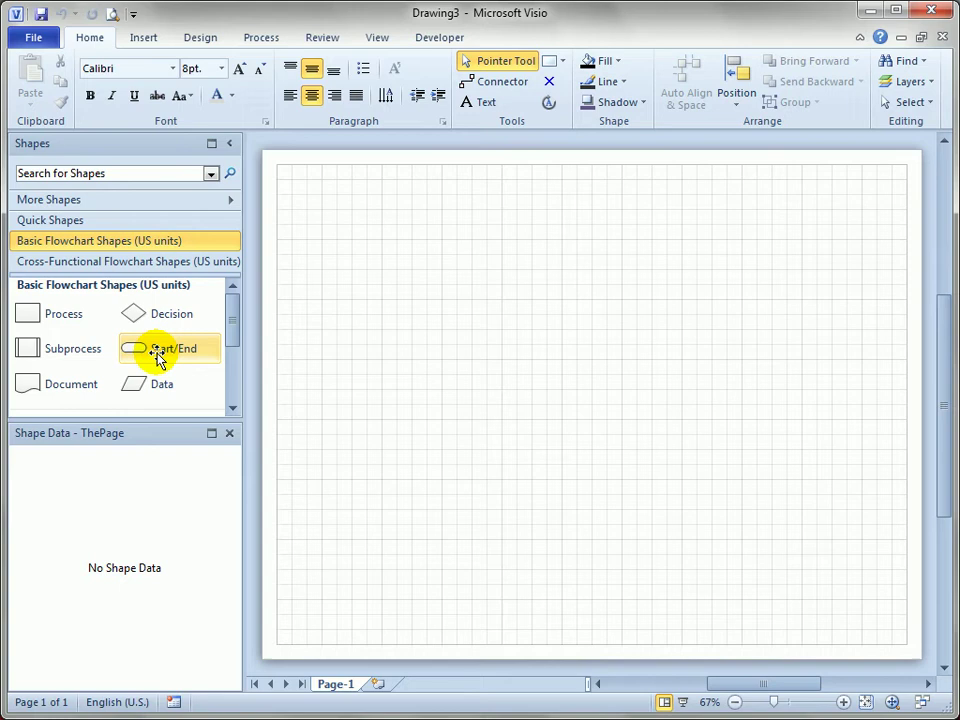
Step: Place a Start/End shape near the page top labelled 'Start' and zoom in on it
drag(128, 349, 488, 215)
text(Start)
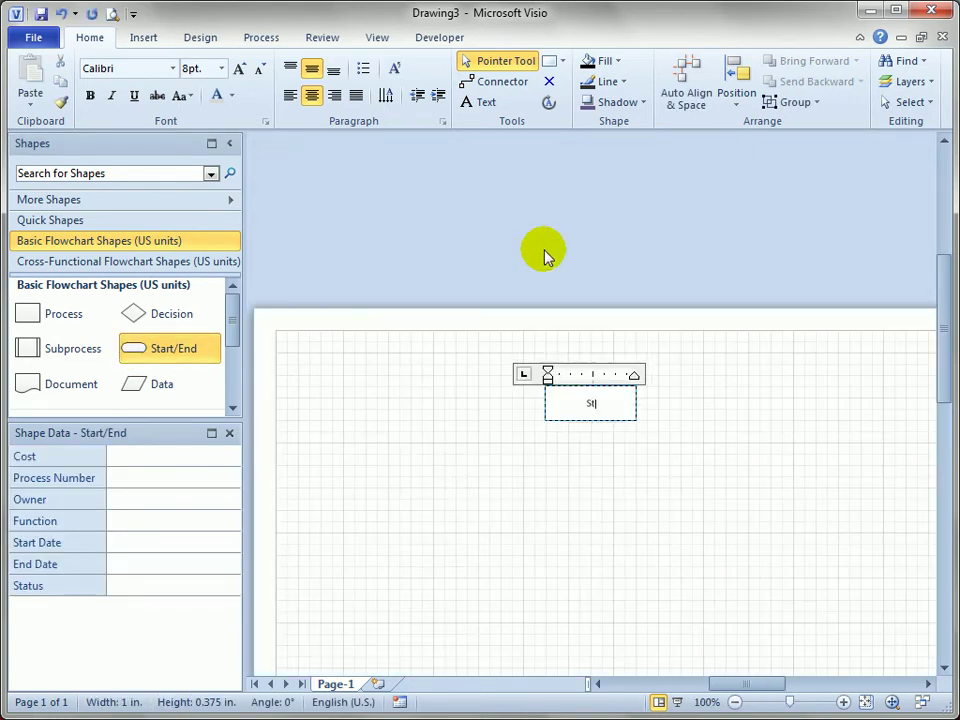
click(628, 422)
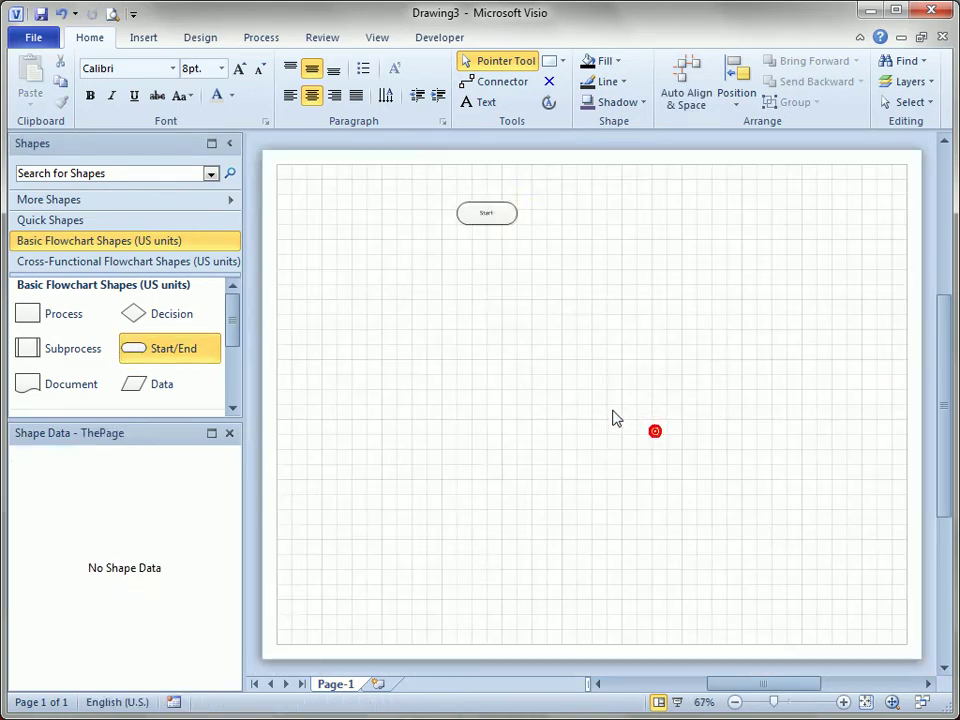
ctrl+shift+click(495, 219)
ctrl+shift+click(496, 220)
ctrl+shift+click(497, 219)
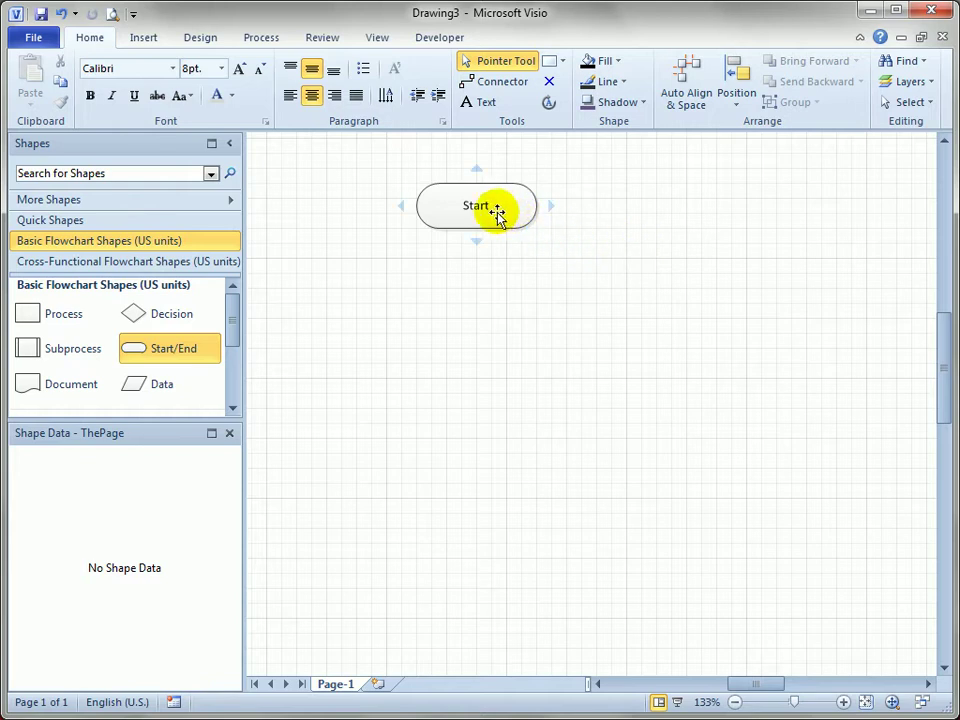
Step: Add a connected Decision diamond from Start and centre it directly beneath Start
mouse_move(478, 243)
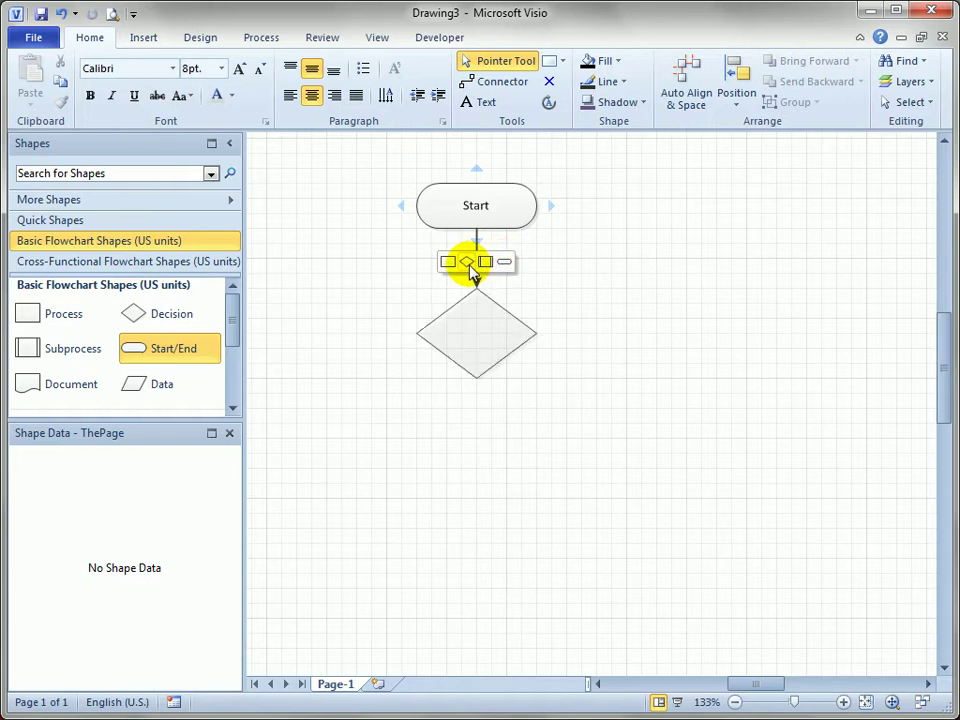
click(467, 263)
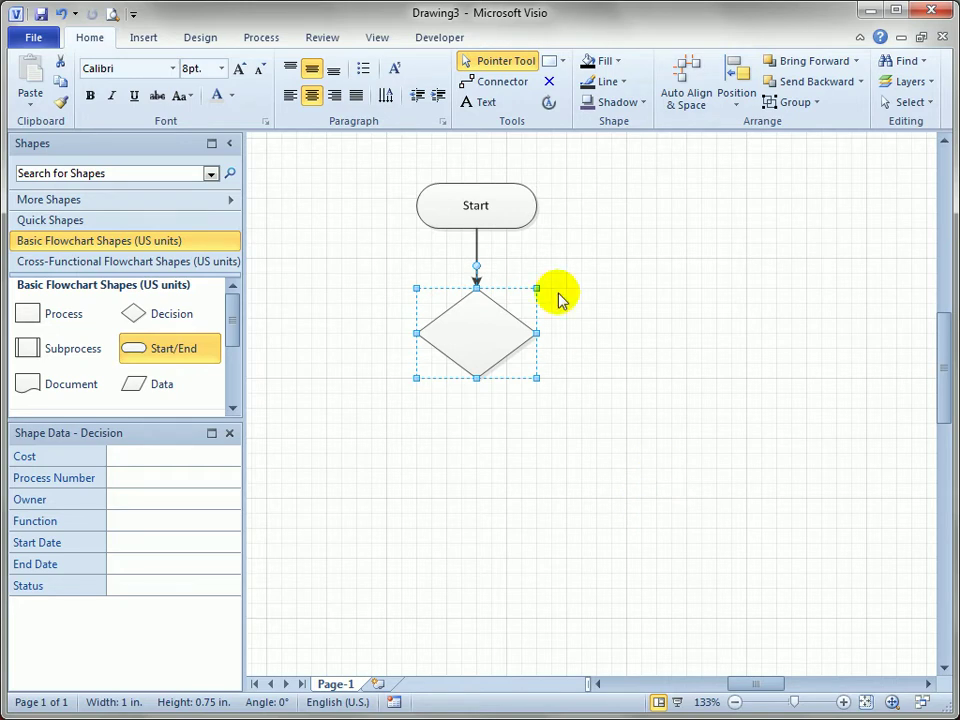
click(480, 356)
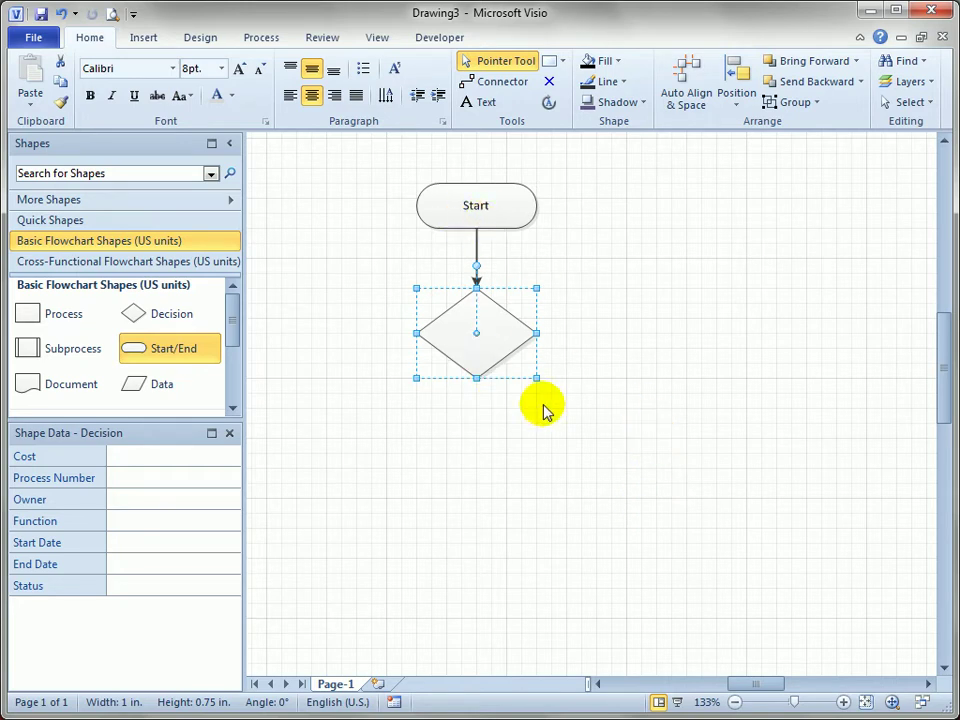
drag(480, 360, 309, 305)
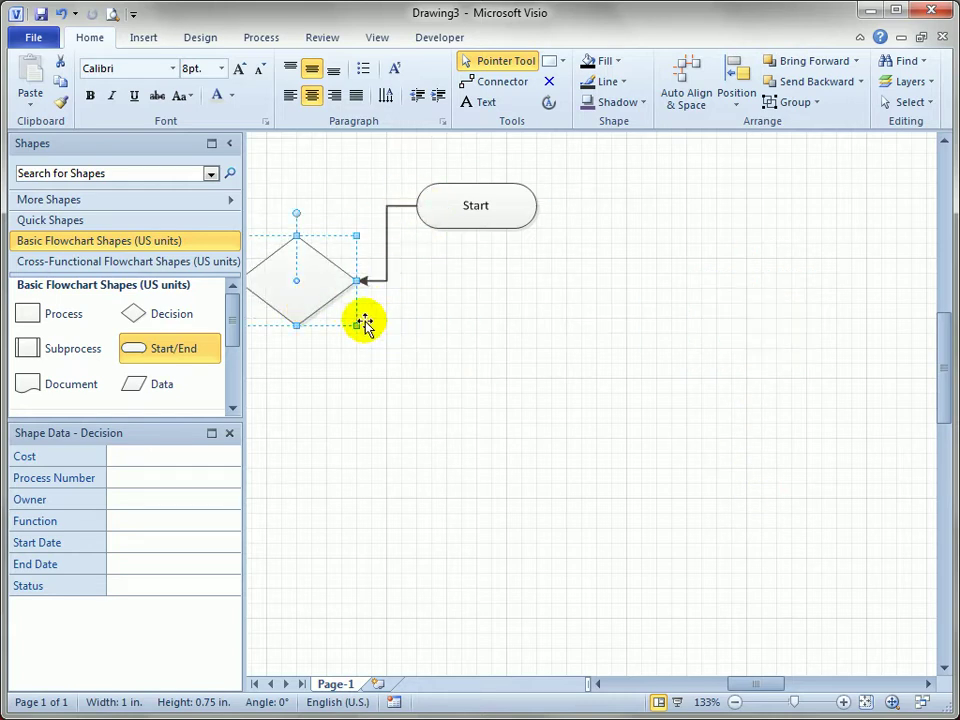
mouse_move(301, 287)
mouse_down()
mouse_move(426, 388)
mouse_move(489, 336)
mouse_move(478, 321)
mouse_move(478, 341)
mouse_up()
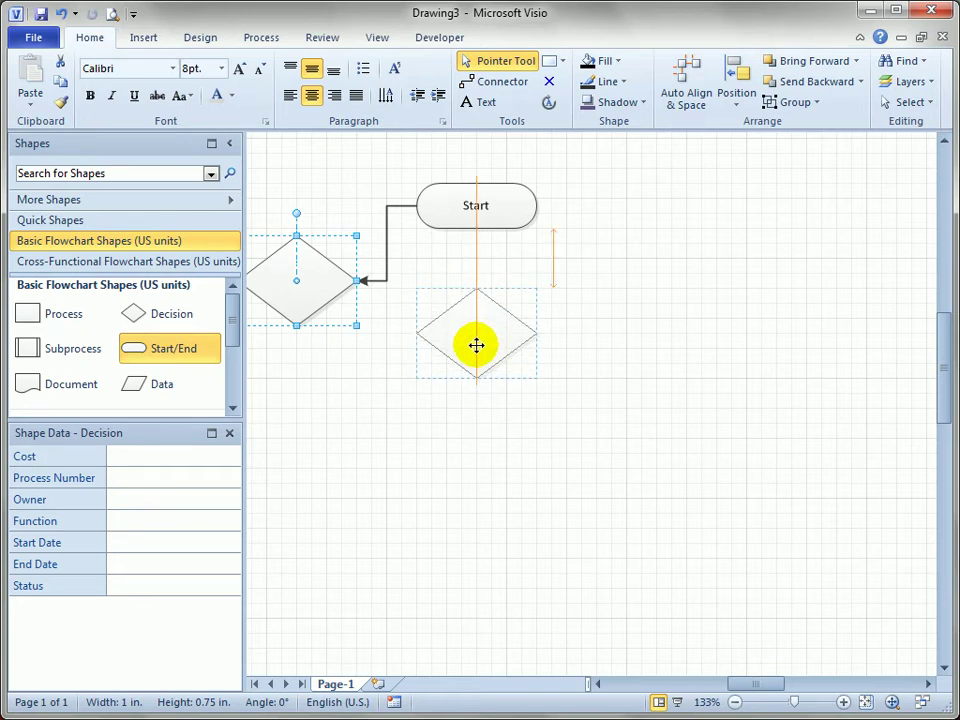
drag(476, 345, 476, 345)
click(490, 250)
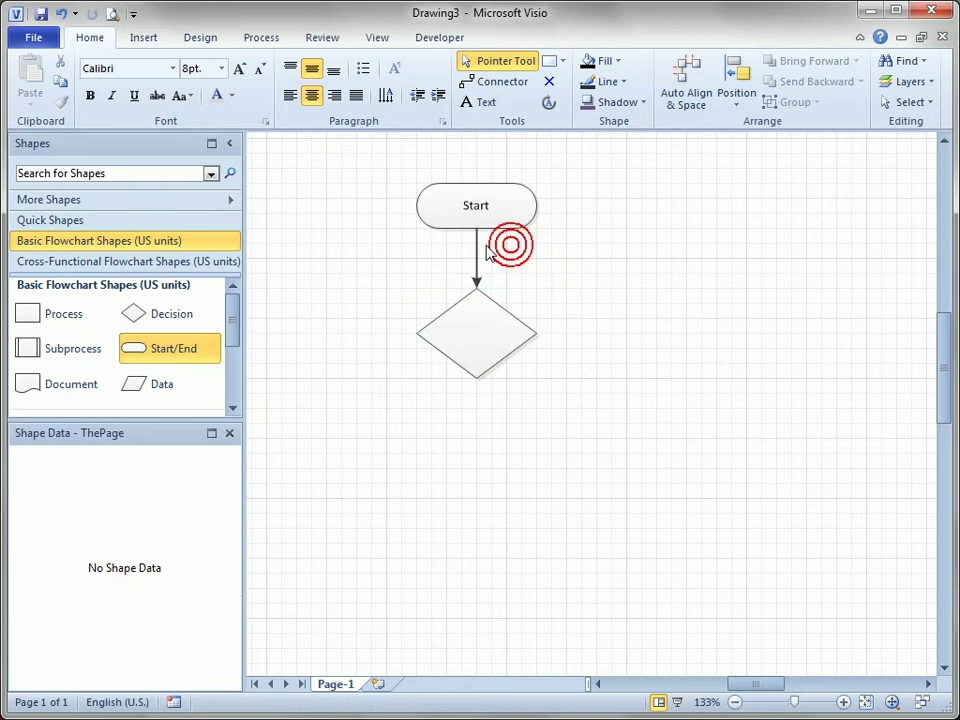
click(477, 251)
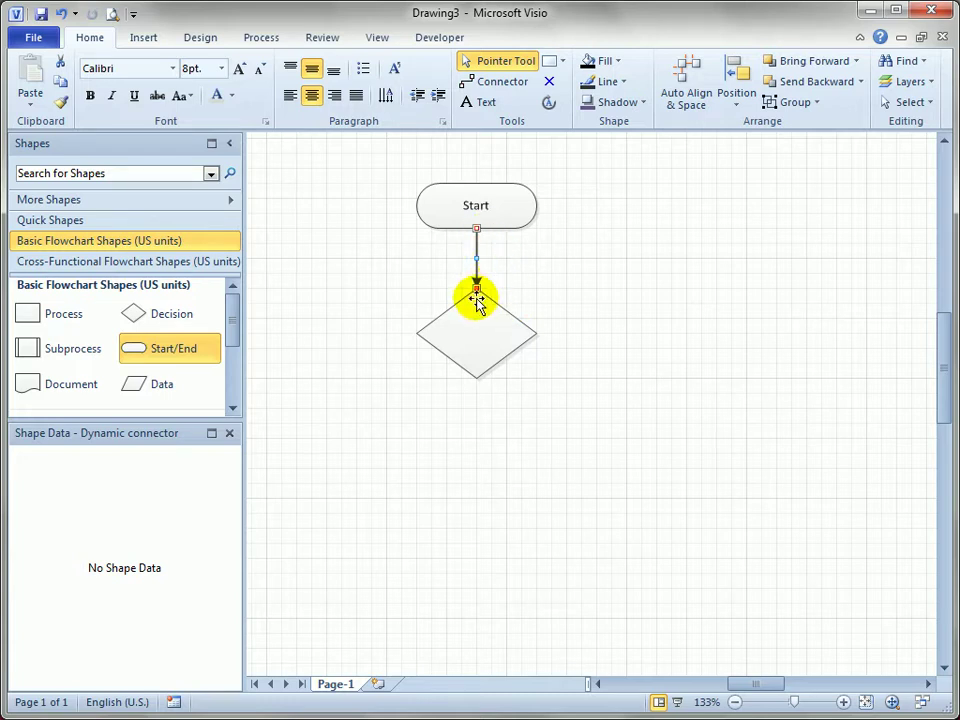
drag(474, 287, 708, 317)
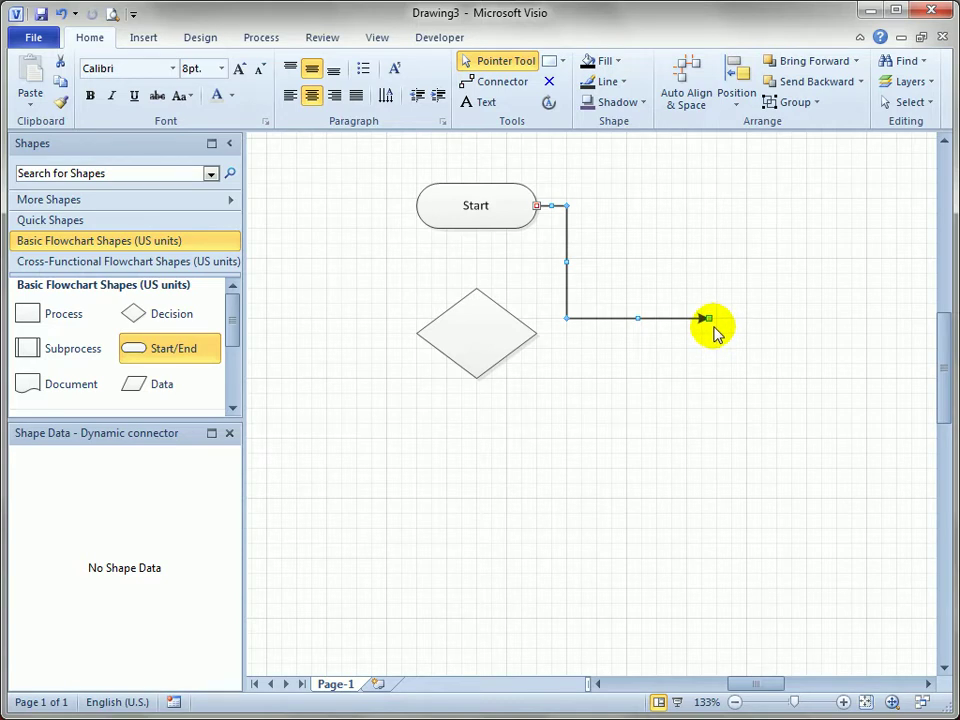
drag(708, 317, 529, 347)
click(677, 380)
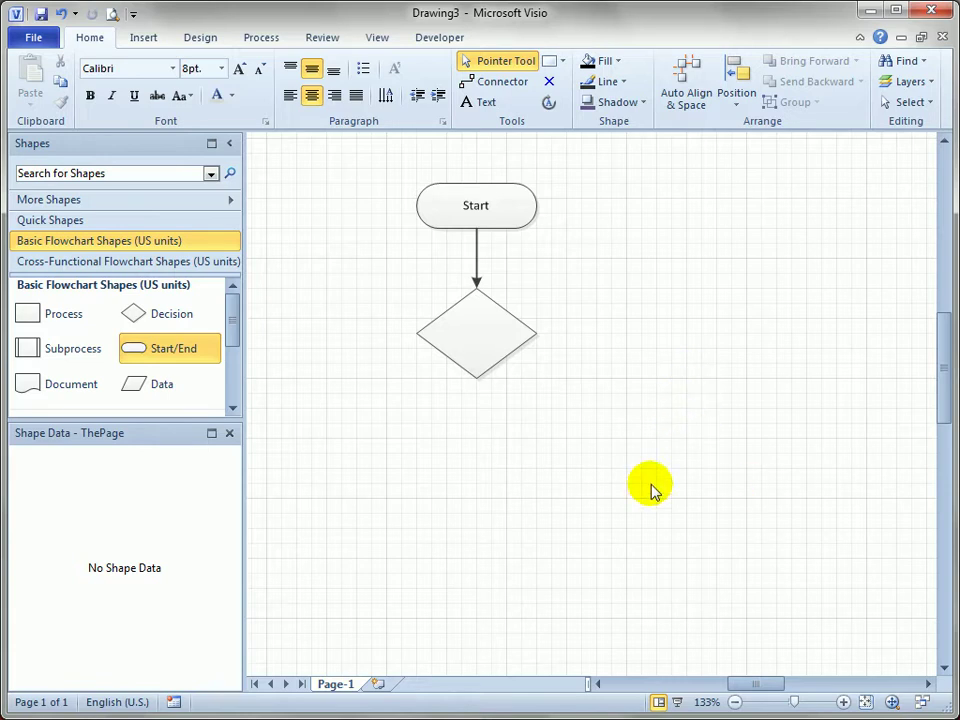
Step: Place a Custom 2 trapezoid right of the diamond and draw a connector from the diamond to it
drag(231, 326, 231, 392)
drag(145, 341, 791, 398)
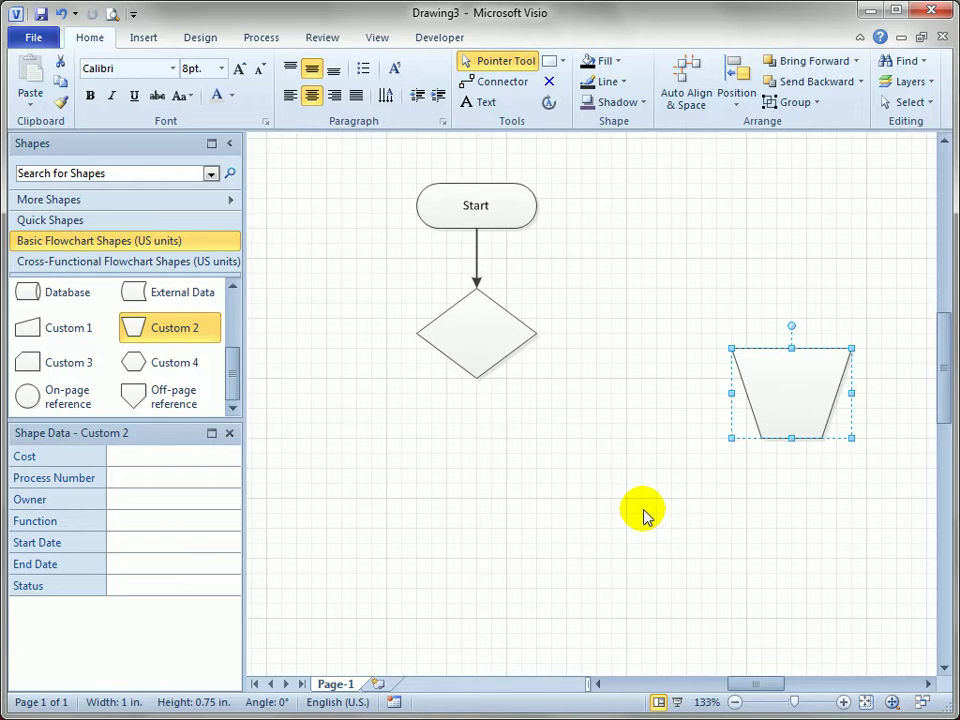
click(504, 84)
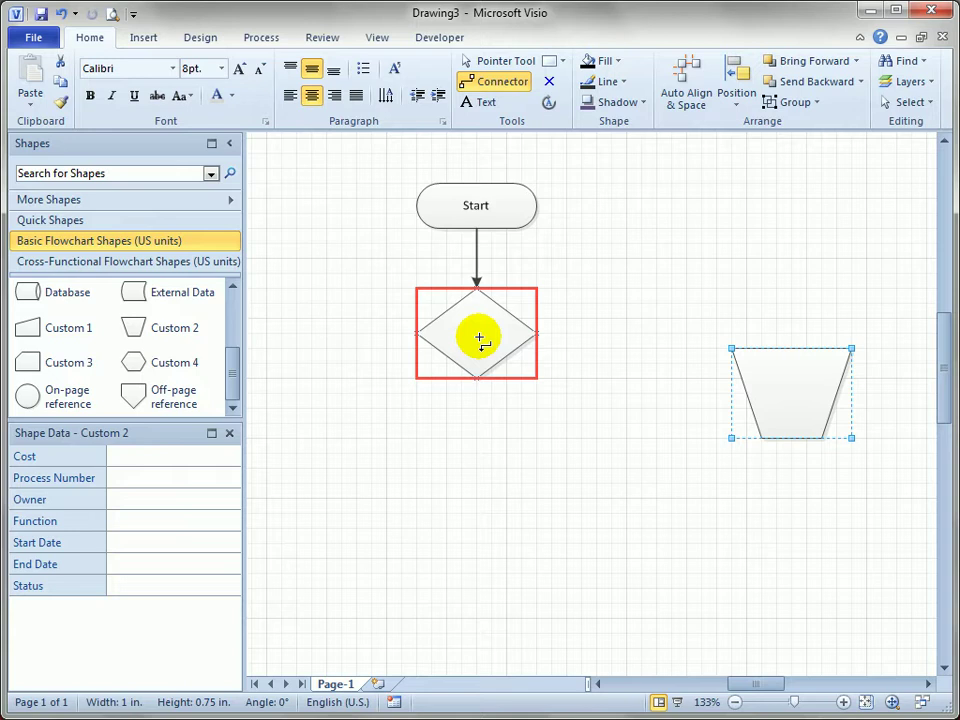
drag(478, 327, 797, 384)
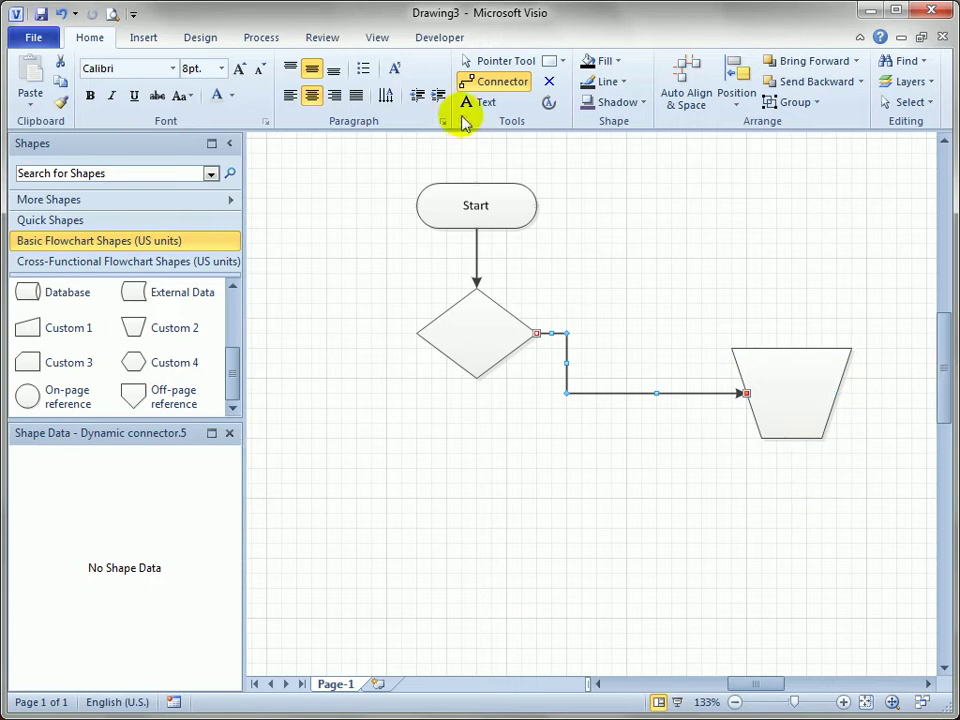
click(465, 60)
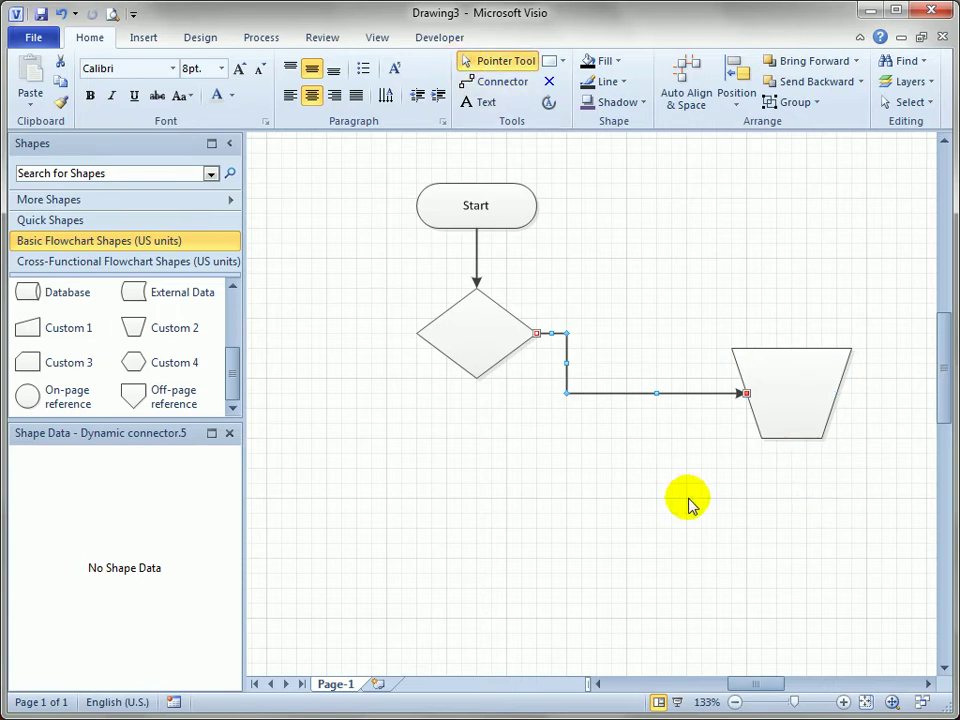
drag(784, 390, 815, 332)
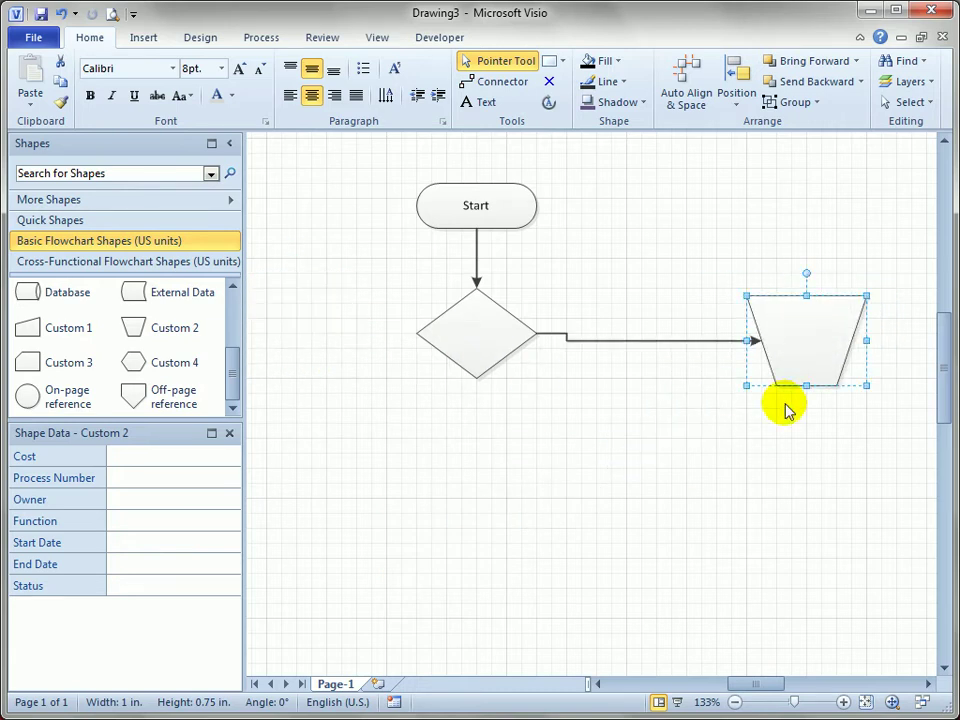
Step: Reattach the connector's end to the trapezoid's top and shift the trapezoid down-left
click(716, 341)
drag(760, 340, 796, 245)
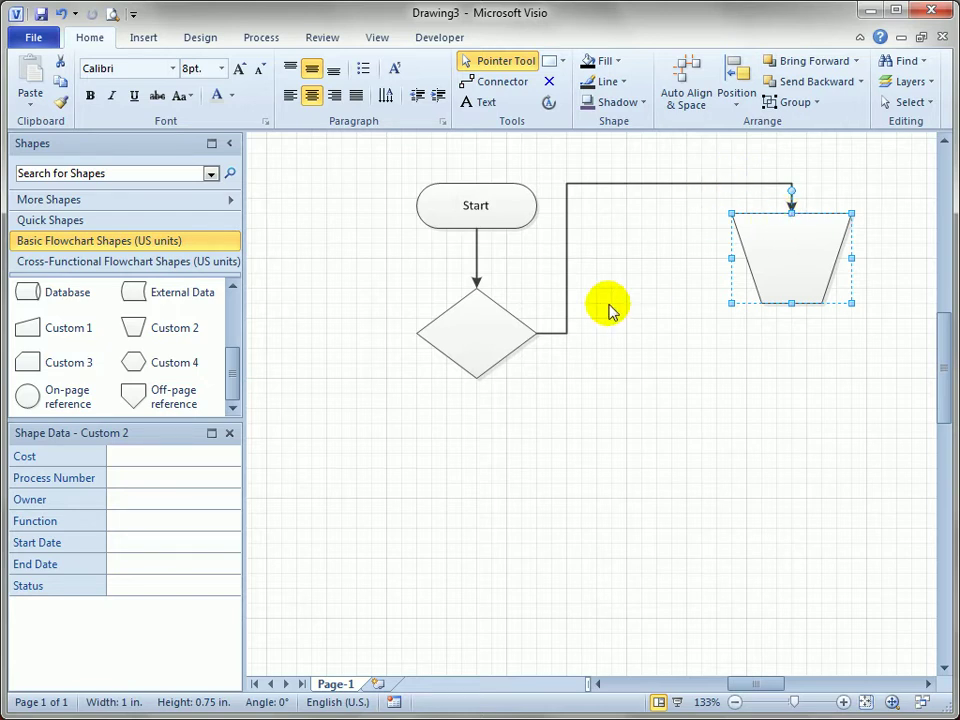
drag(797, 261, 789, 292)
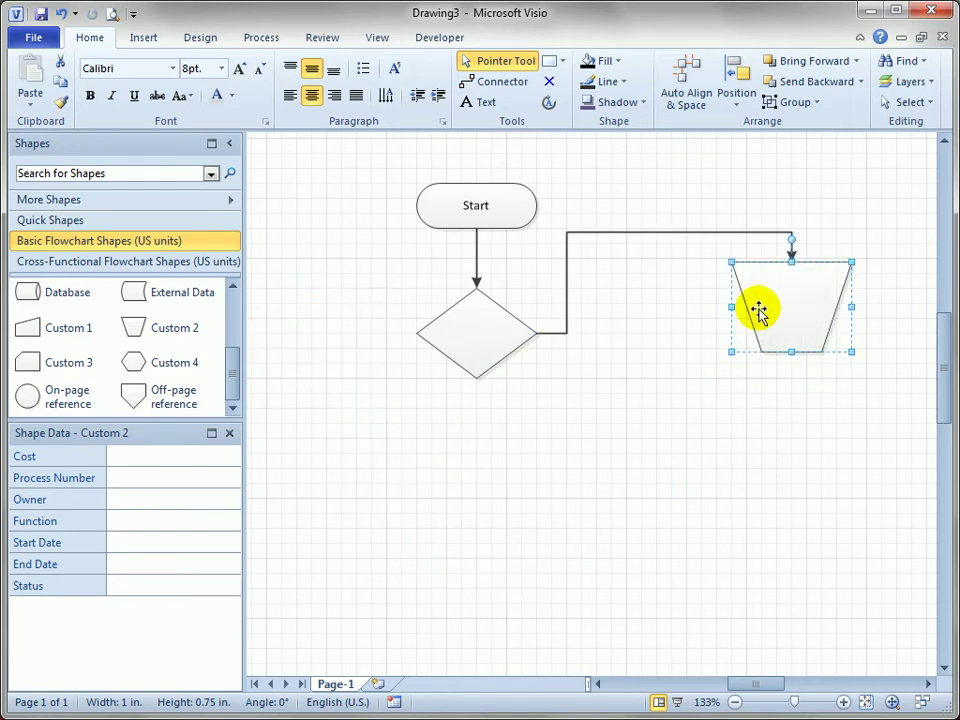
click(694, 236)
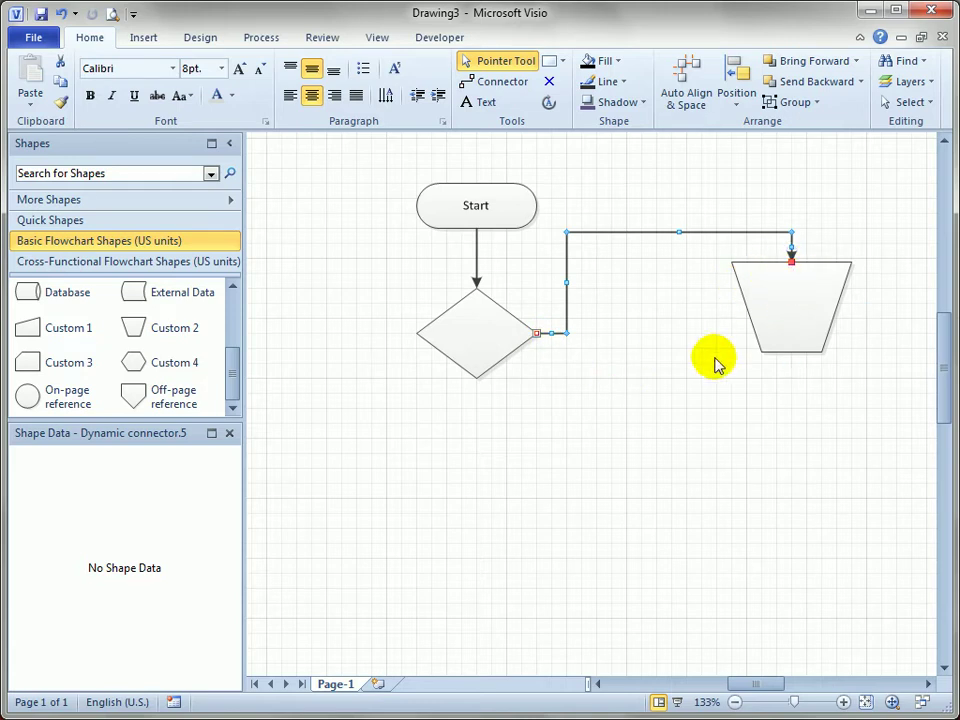
click(234, 383)
drag(30, 327, 681, 553)
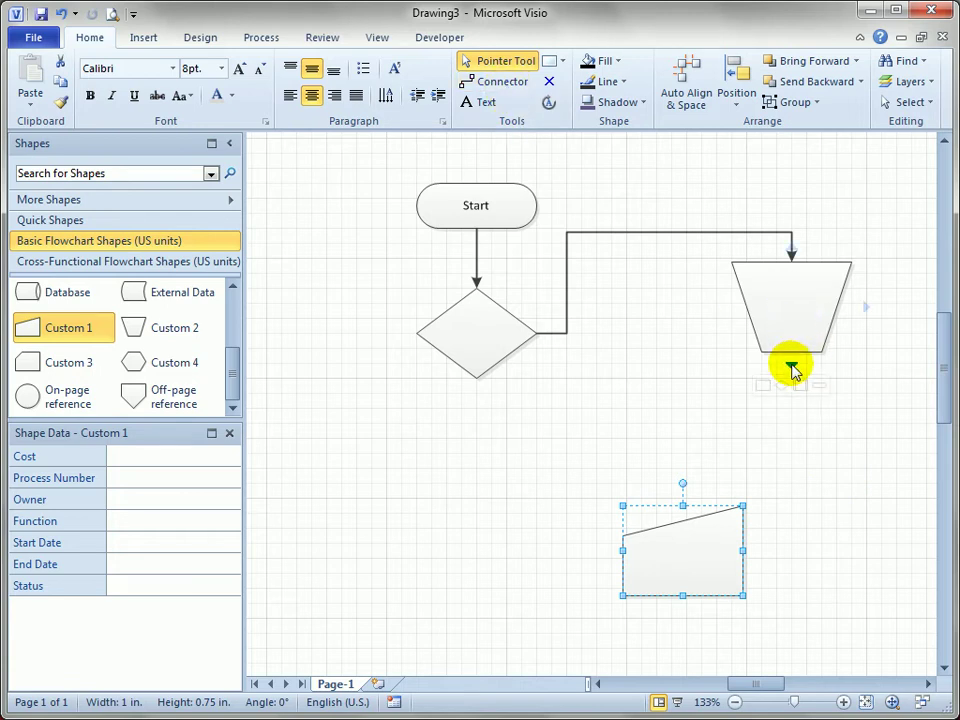
drag(792, 369, 535, 468)
drag(554, 484, 690, 552)
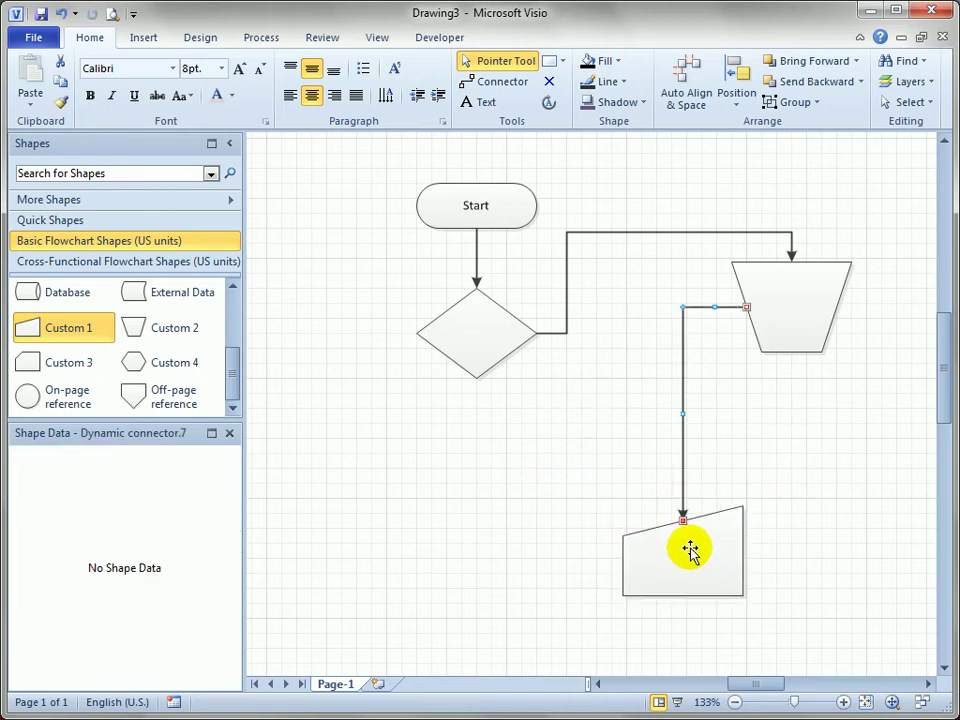
click(822, 430)
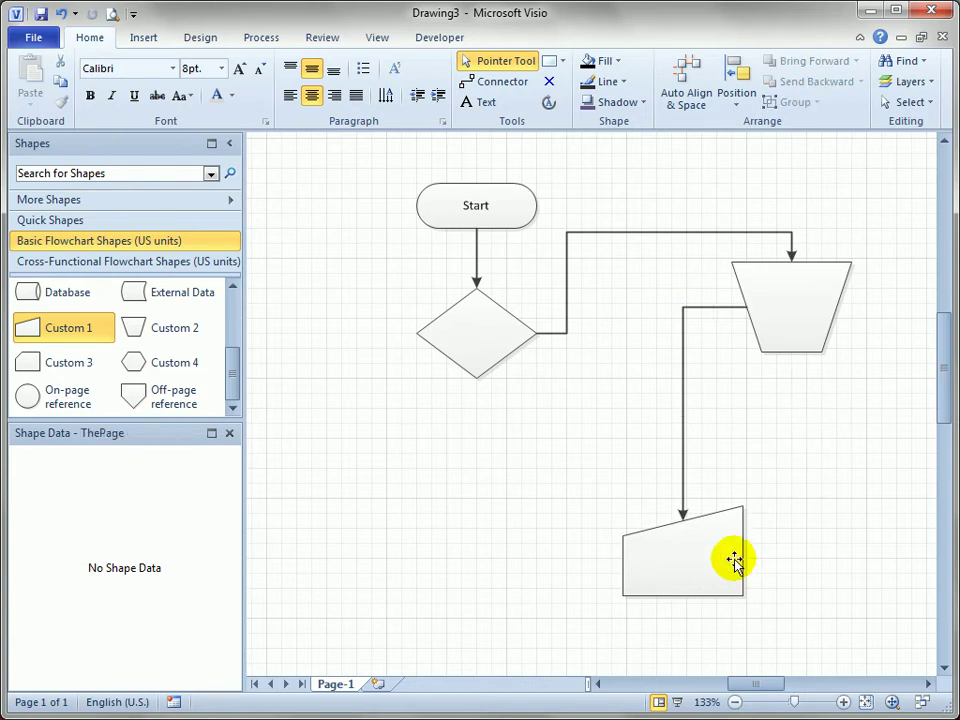
drag(711, 568, 848, 565)
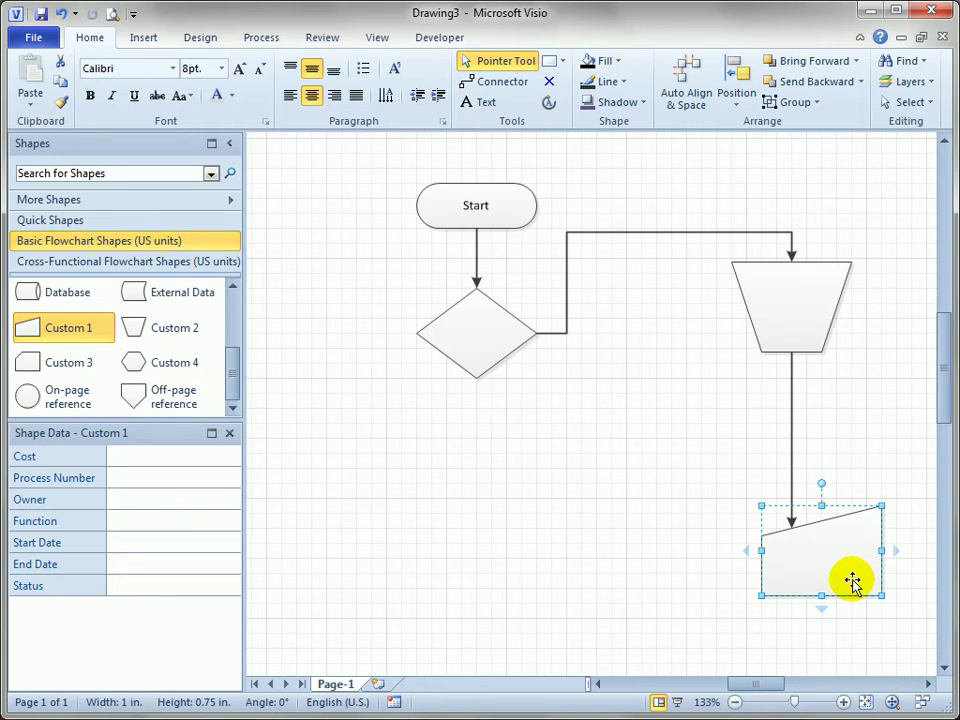
key(Delete)
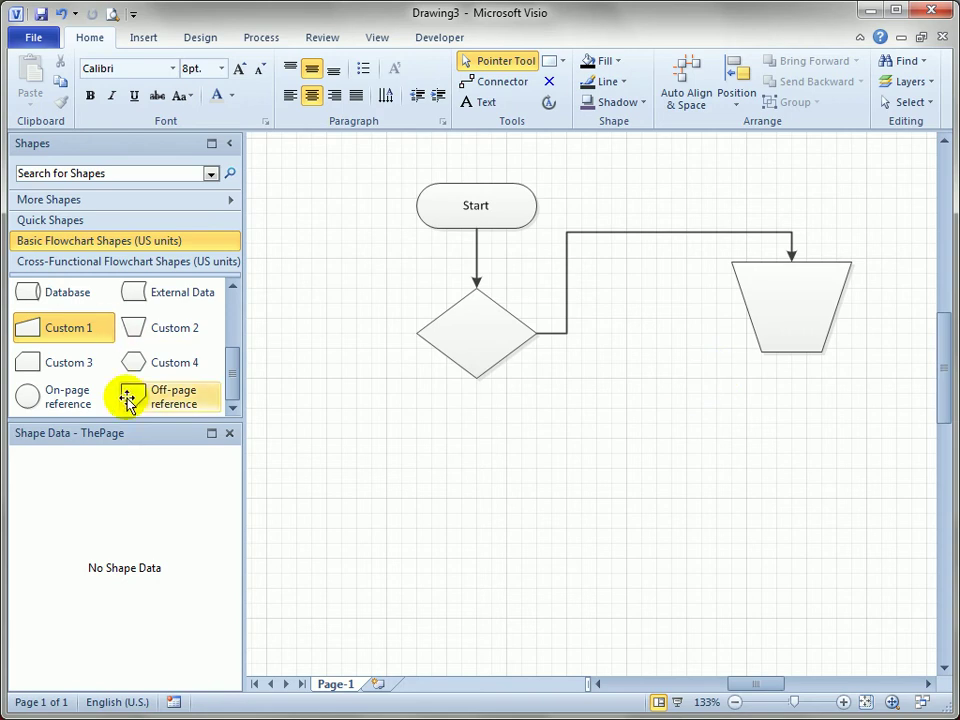
drag(37, 365, 791, 487)
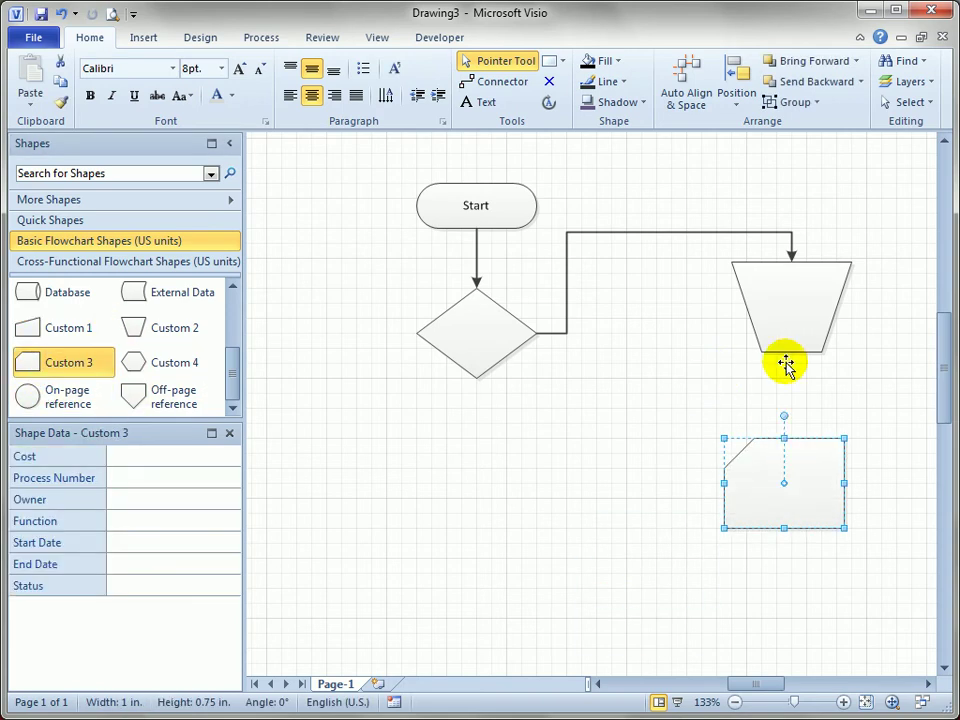
click(788, 318)
drag(789, 364, 669, 568)
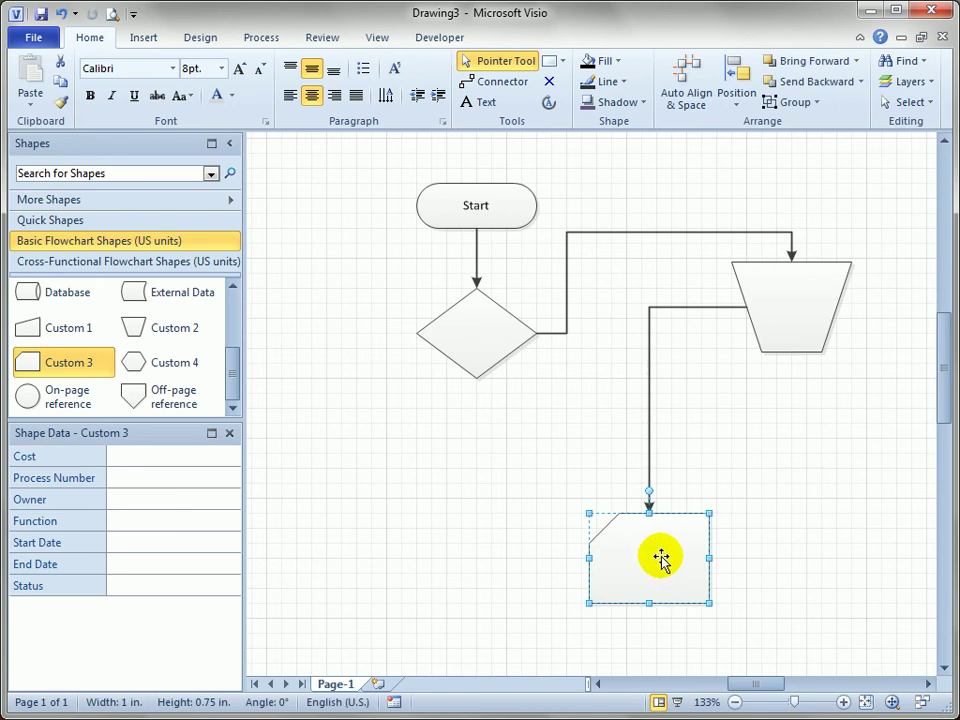
key(Delete)
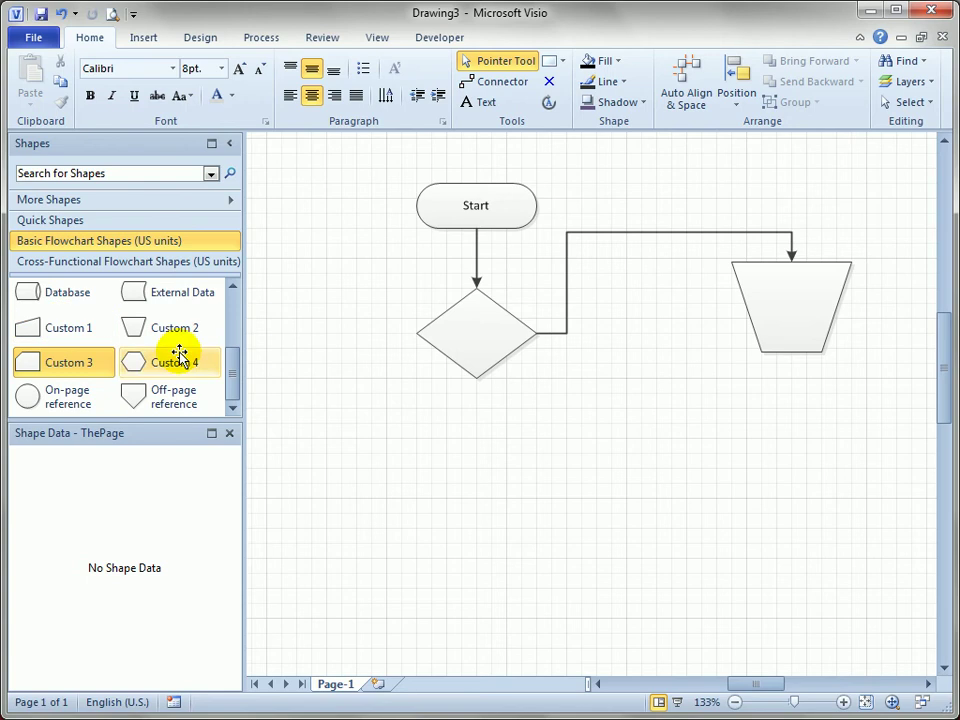
drag(232, 379, 234, 332)
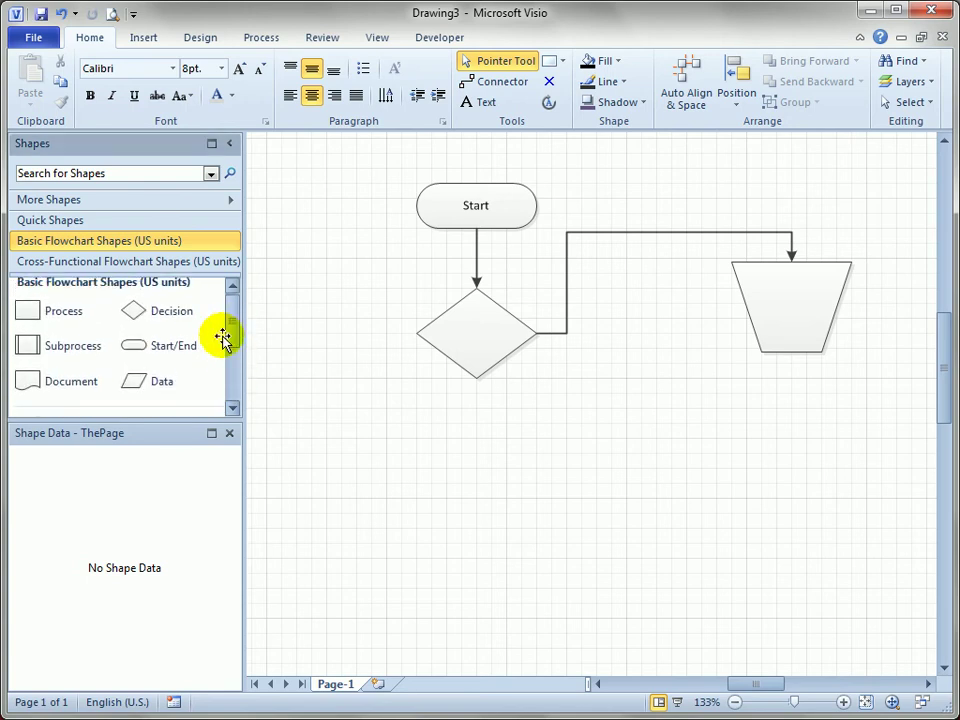
Step: Add a Document shape, nudge the trapezoid down-right, and drop the Document onto the diamond-trapezoid connector
drag(27, 385, 654, 455)
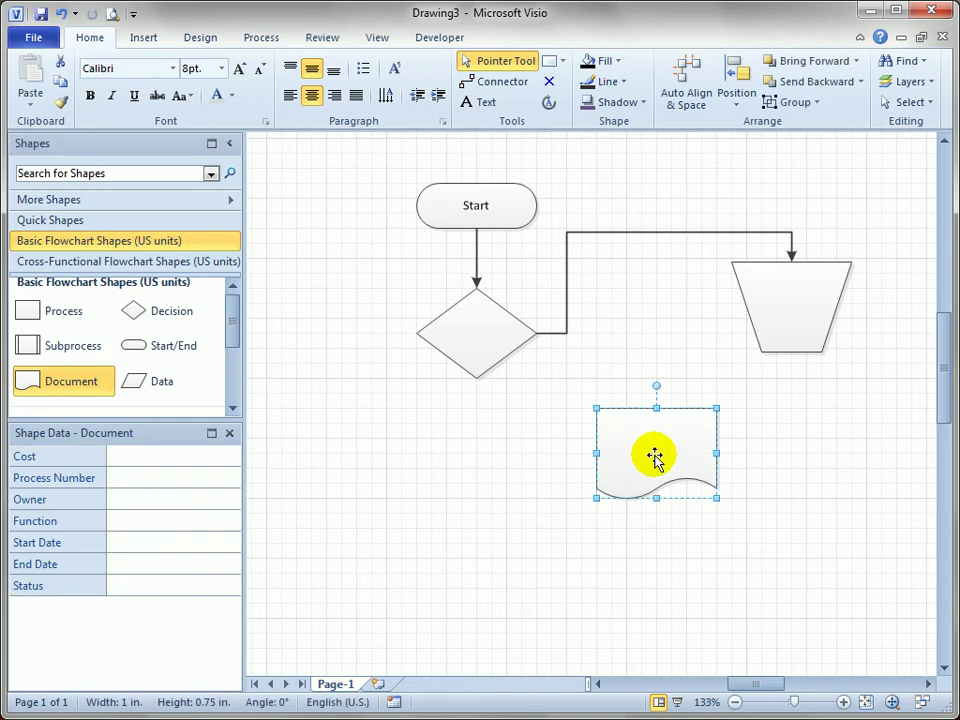
click(486, 334)
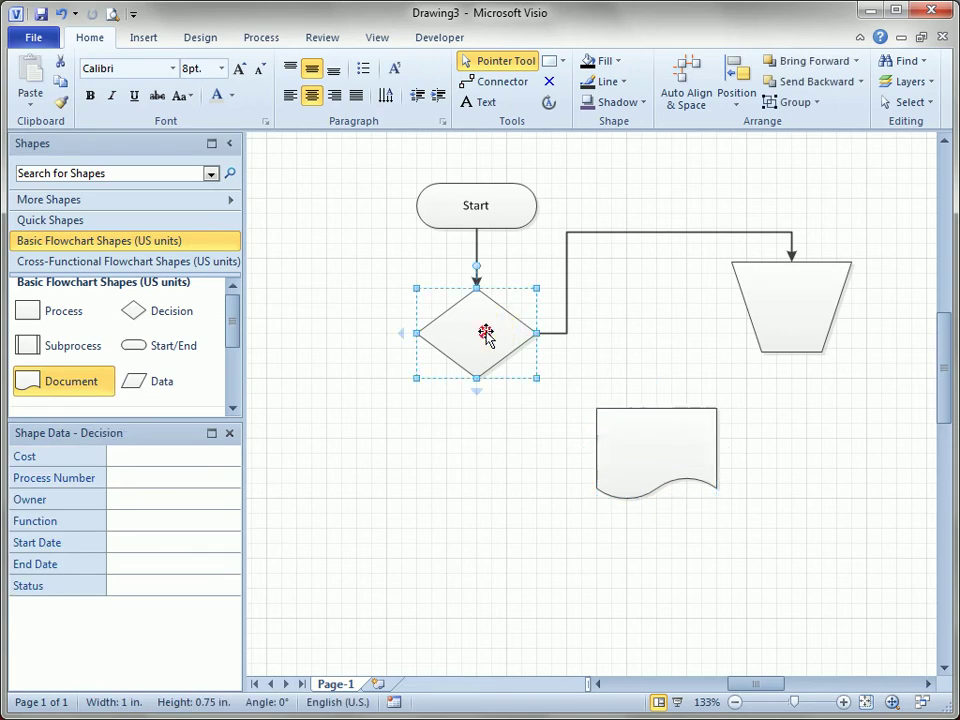
click(782, 297)
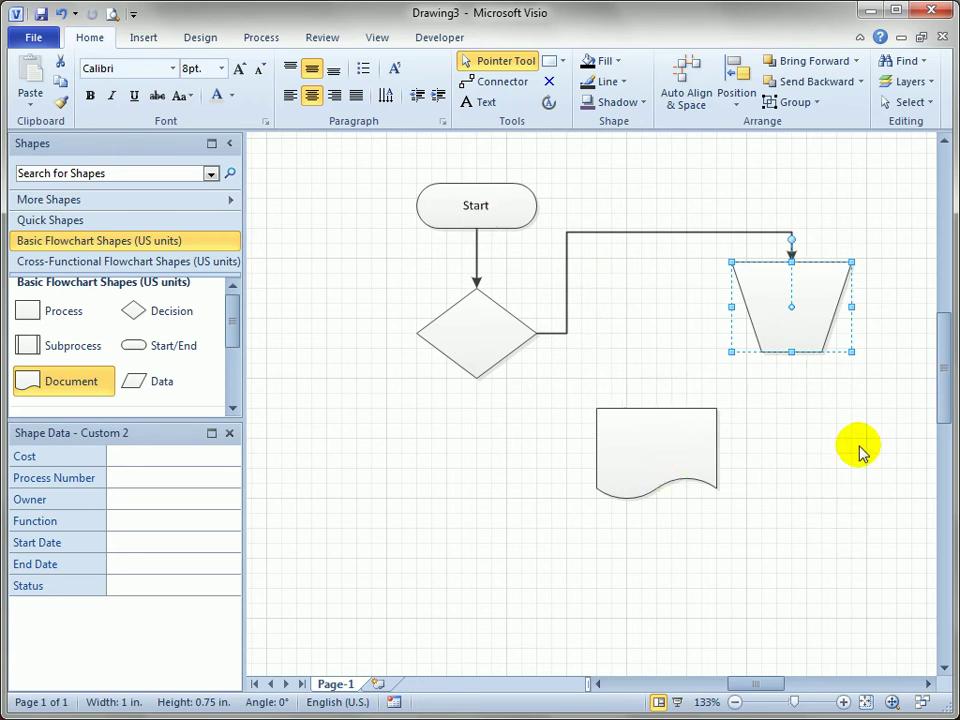
drag(776, 321, 797, 385)
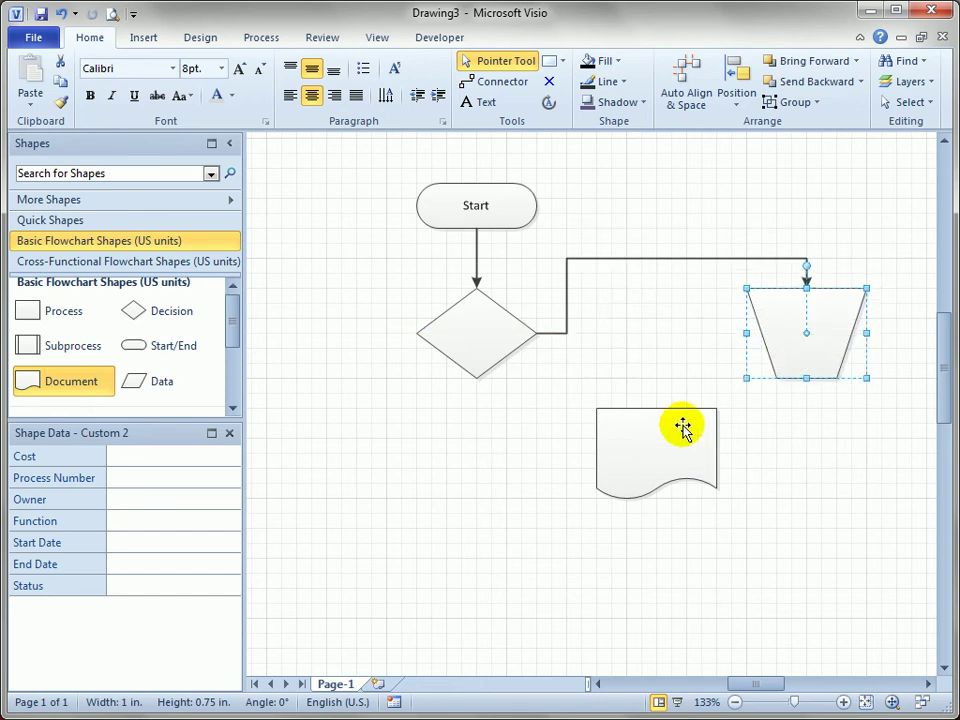
drag(677, 456, 680, 276)
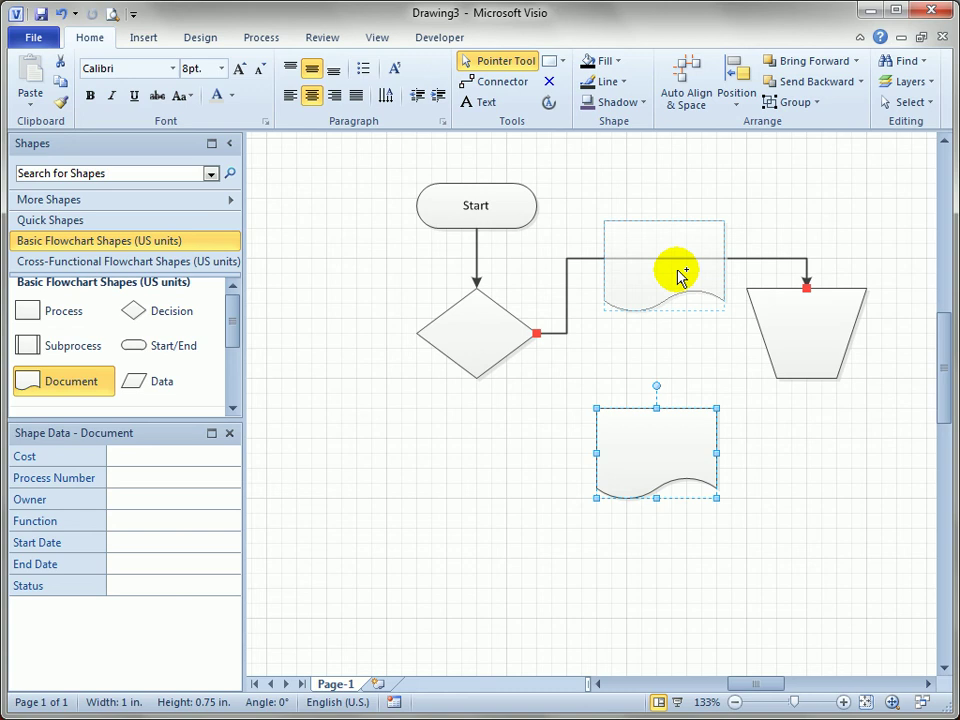
drag(678, 275, 670, 343)
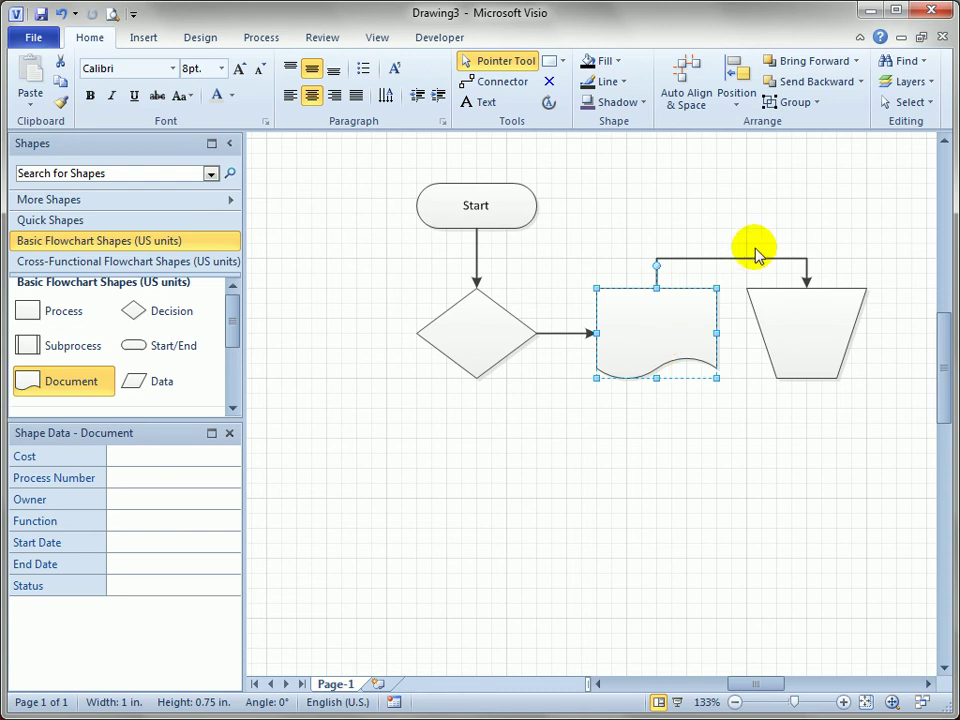
Step: Undo the Document insertion and trapezoid move, reposition the trapezoid, then splice the Document back in
click(729, 452)
key(ctrl+z)
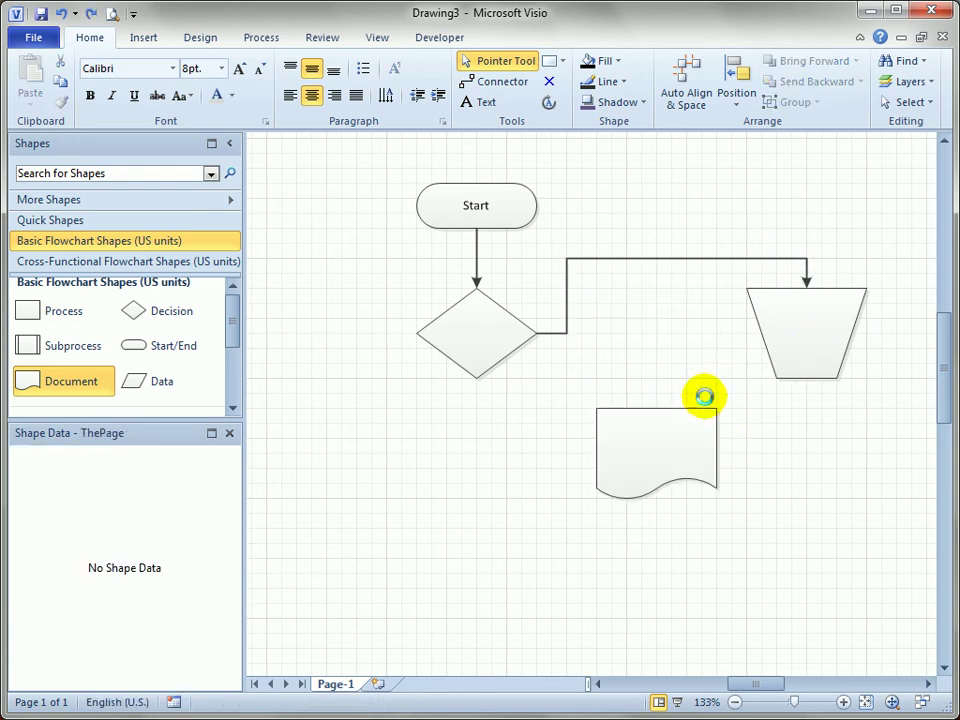
key(ctrl+z)
drag(786, 302, 686, 318)
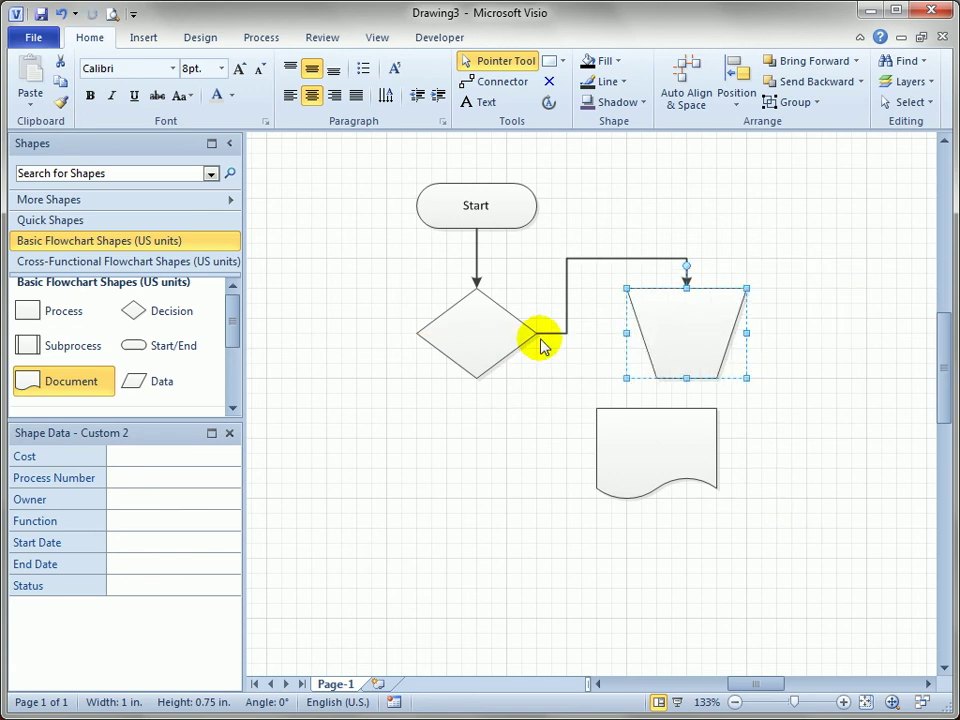
click(499, 495)
drag(664, 476, 596, 362)
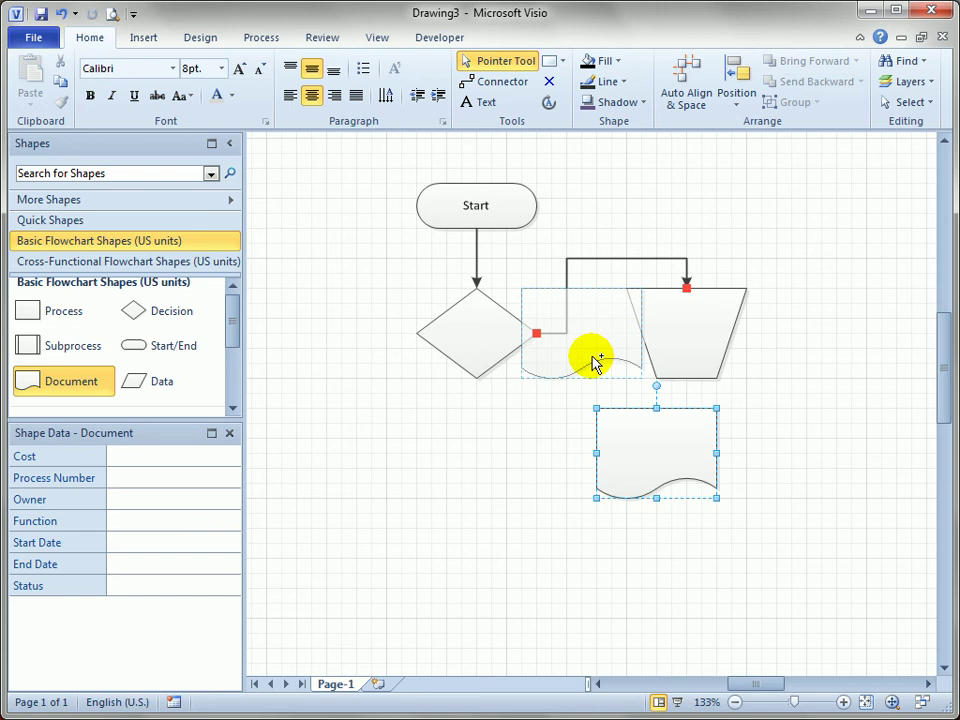
drag(596, 362, 597, 365)
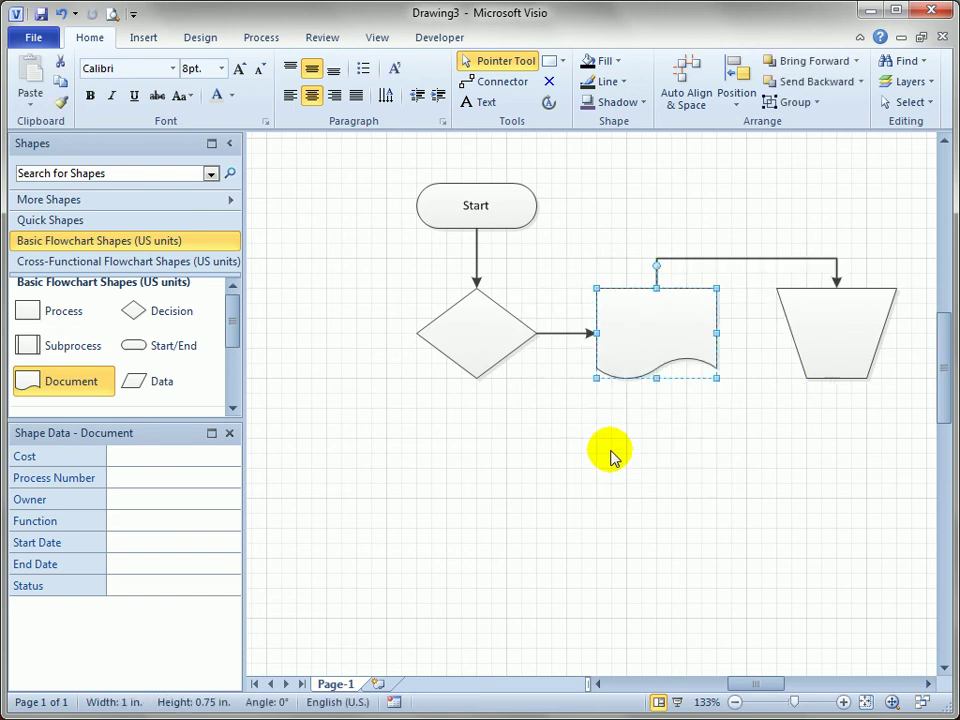